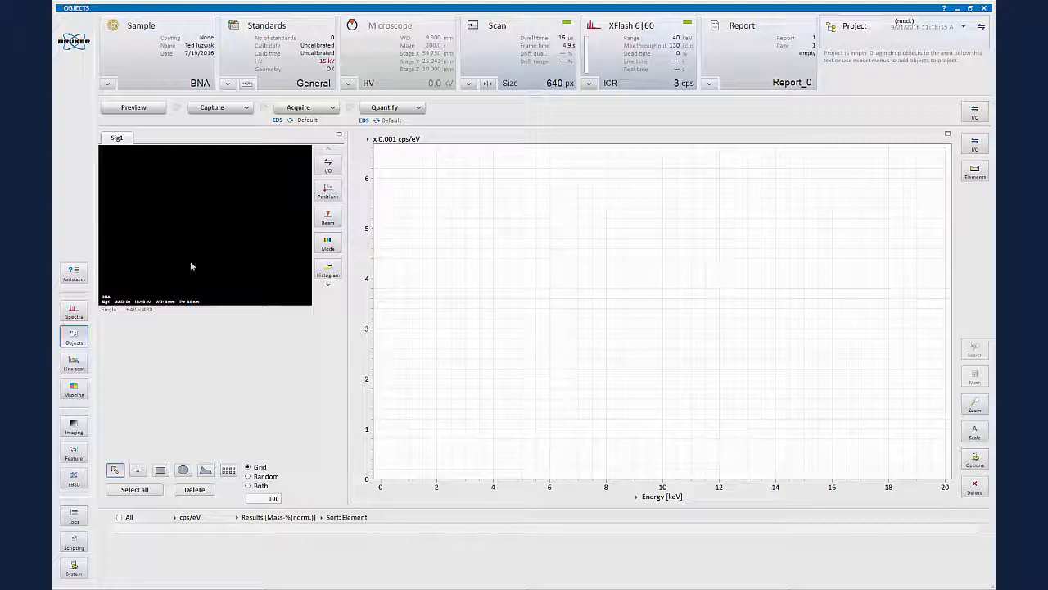
# - Look through the Line scan, Mapping, Imaging, Feature, EBSD, Jobs and Scripting workspaces in turn
pyautogui.click(73, 363)
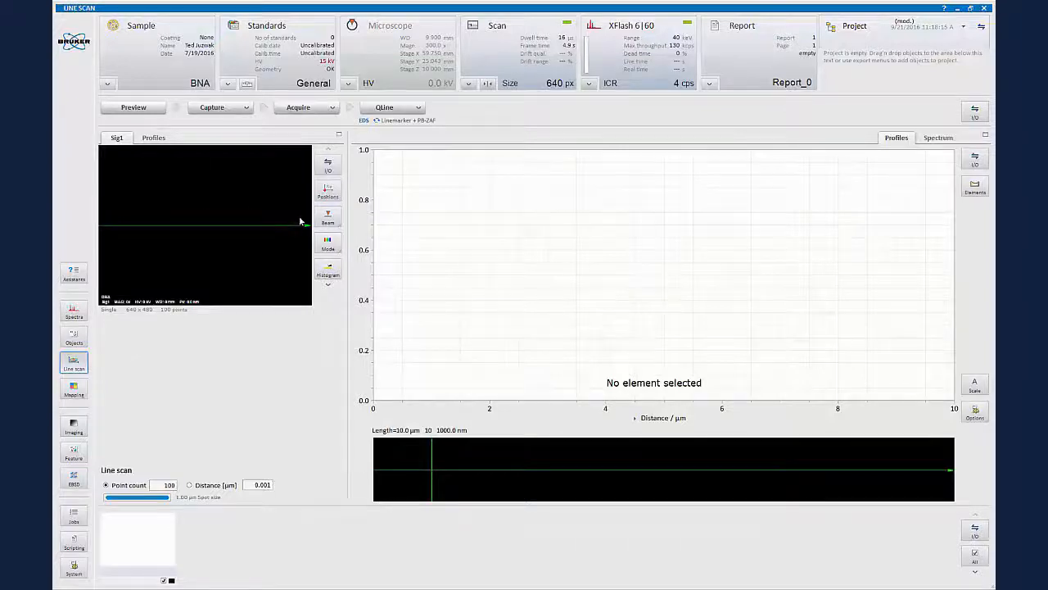
pyautogui.click(73, 392)
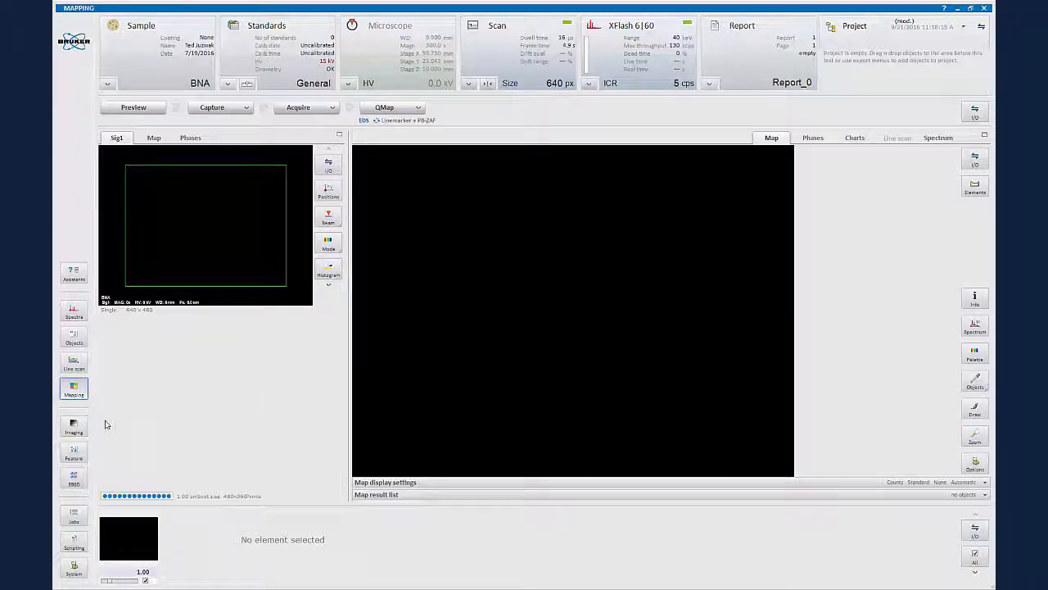
pyautogui.click(73, 426)
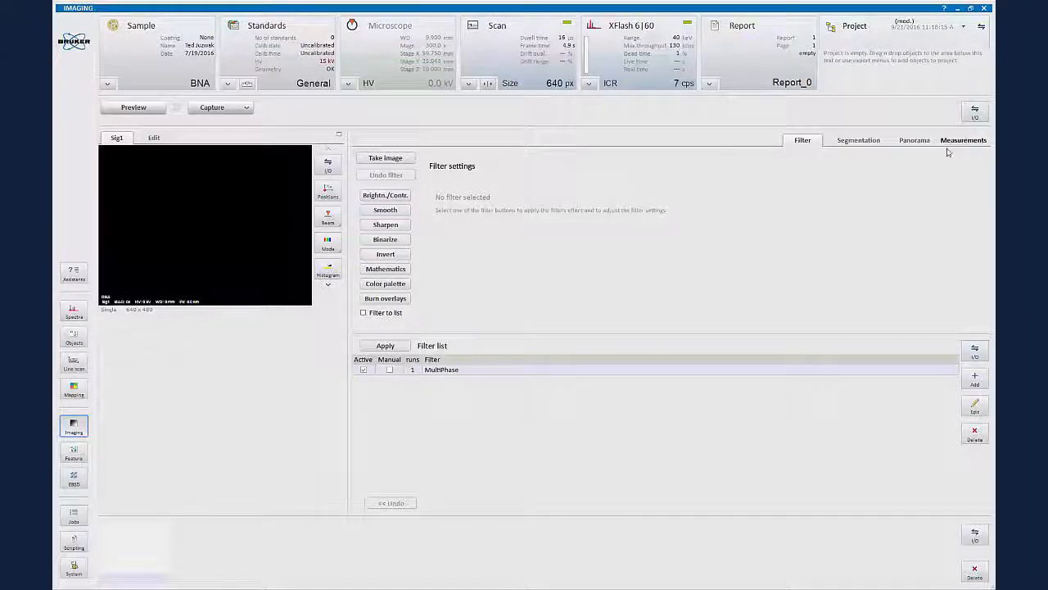
pyautogui.click(73, 453)
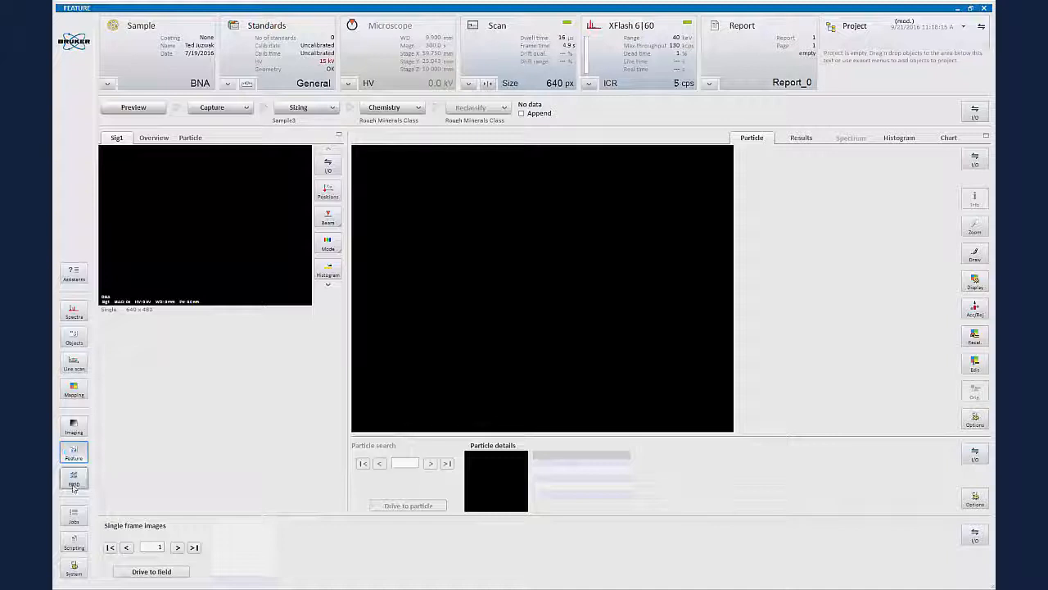
pyautogui.click(73, 482)
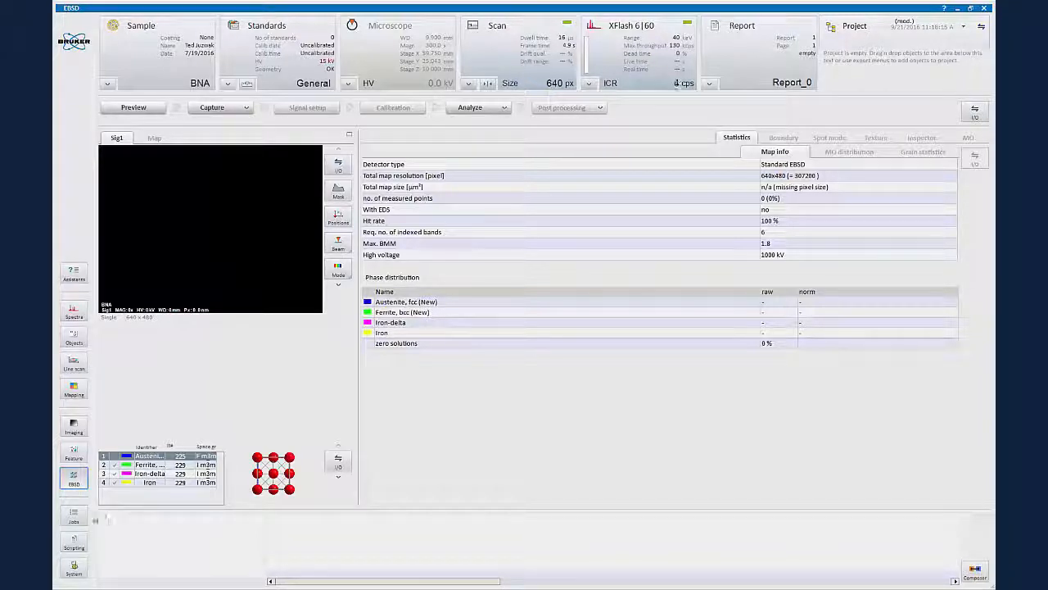
pyautogui.click(85, 521)
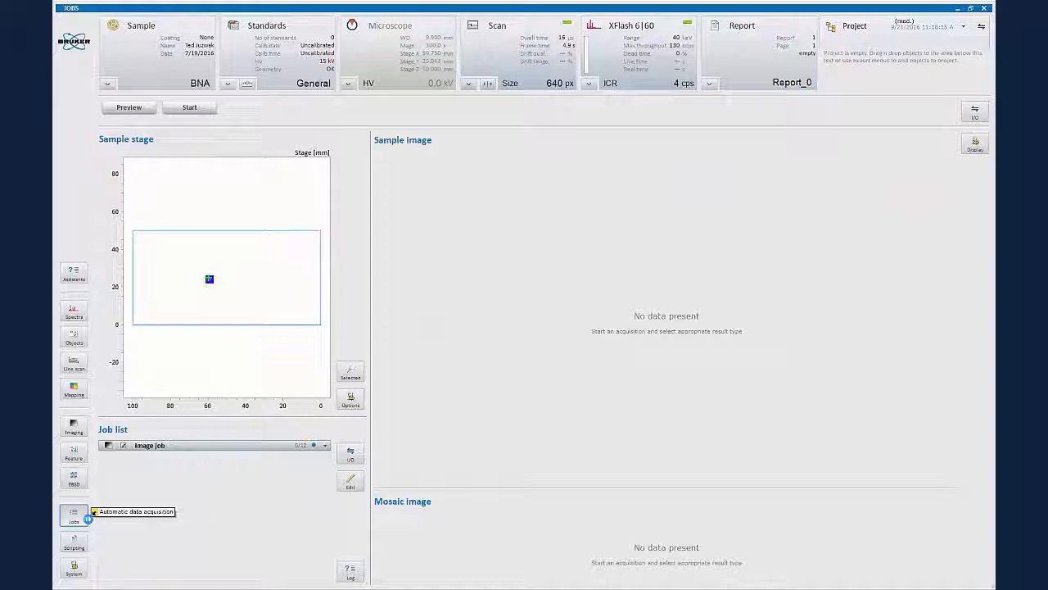
pyautogui.click(72, 543)
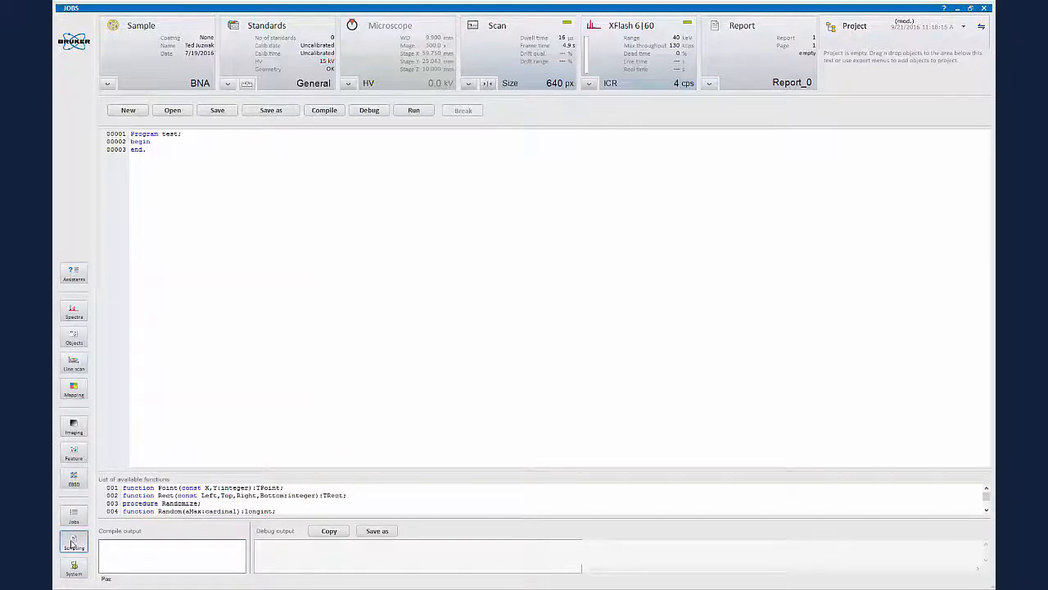
# - Review the system settings for devices, appearance, spectrometer, imaging, microscope and stage
pyautogui.click(70, 566)
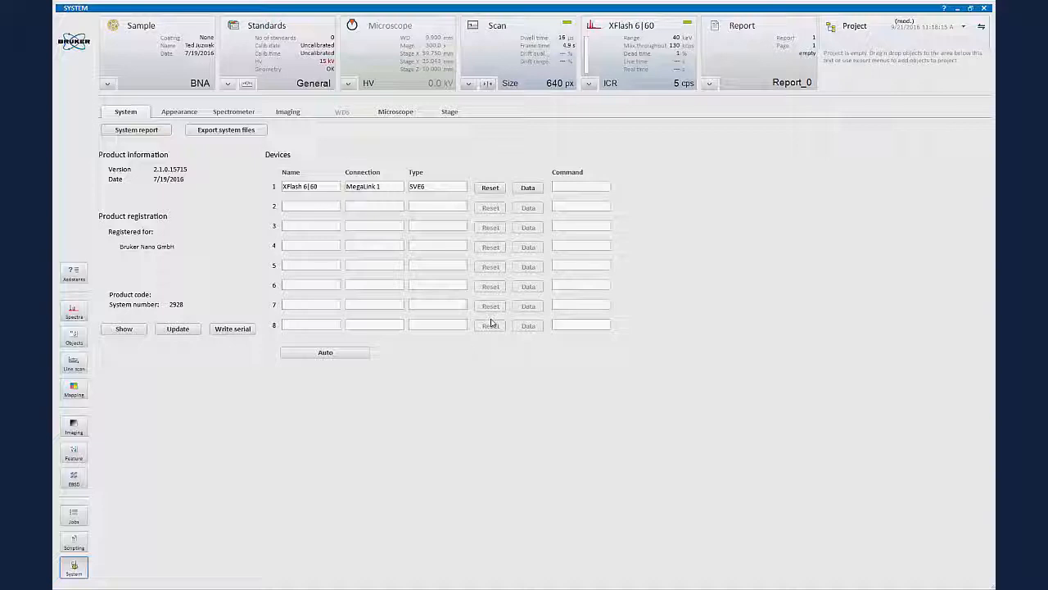
pyautogui.click(179, 112)
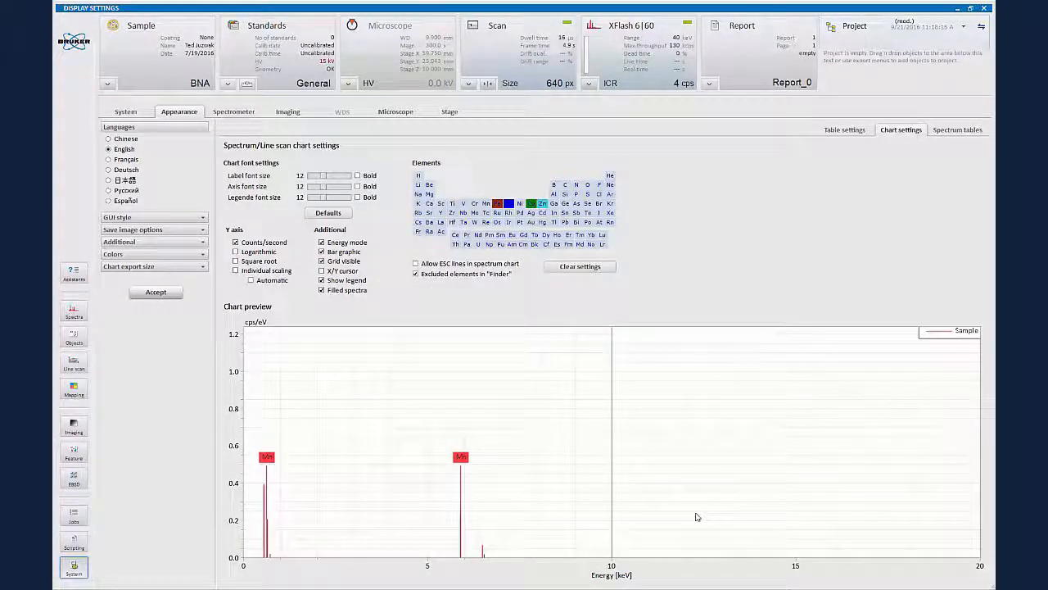
pyautogui.click(221, 113)
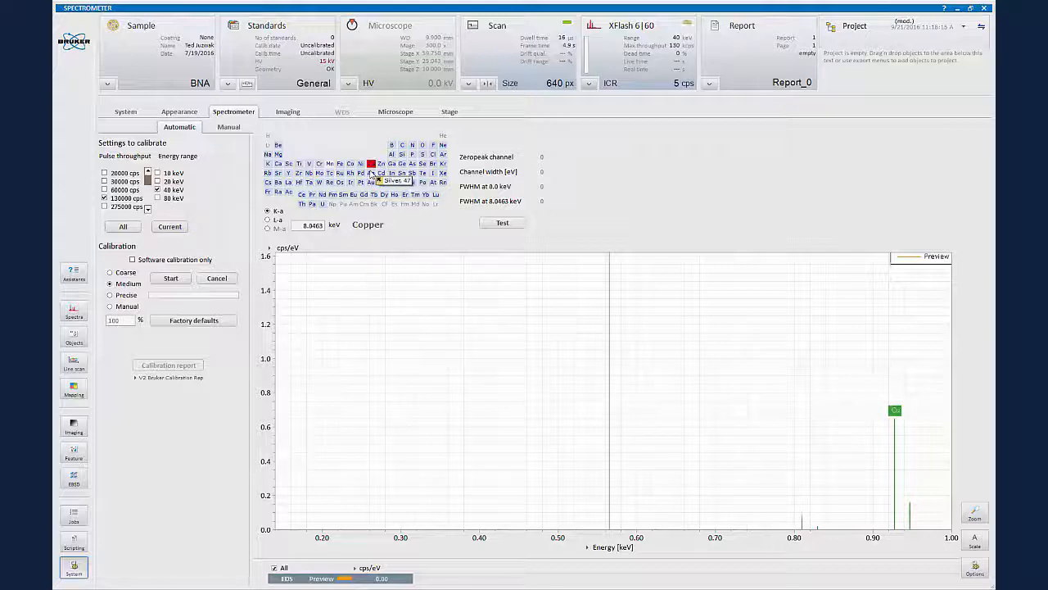
pyautogui.click(288, 113)
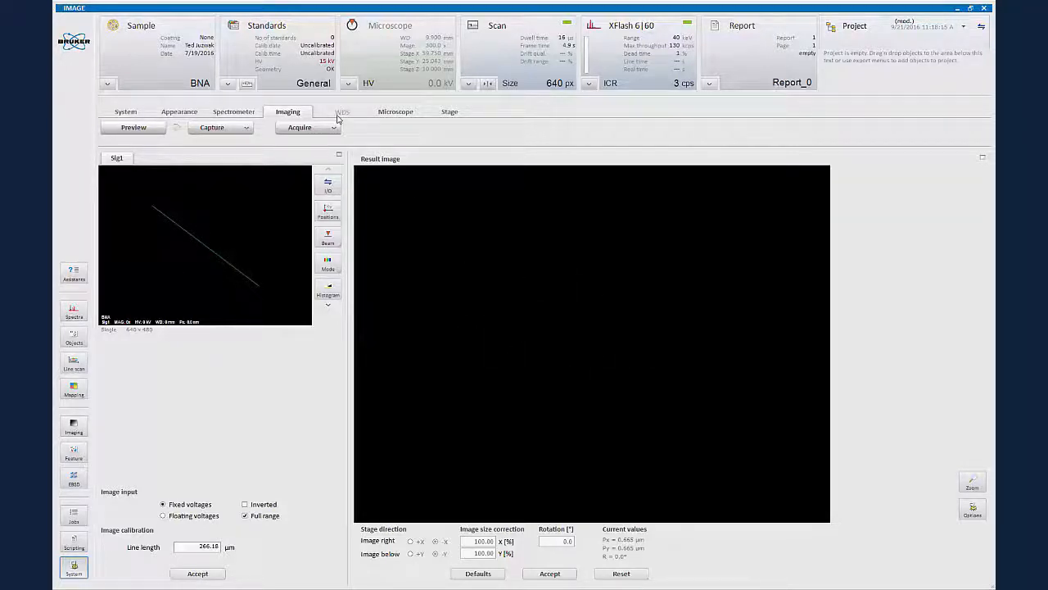
pyautogui.click(394, 113)
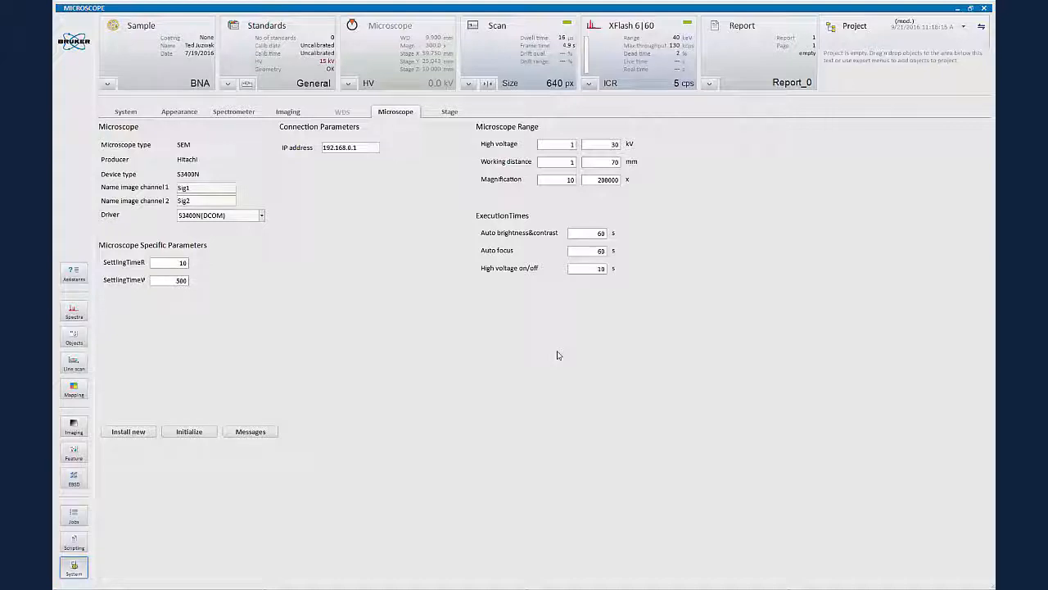
pyautogui.click(448, 113)
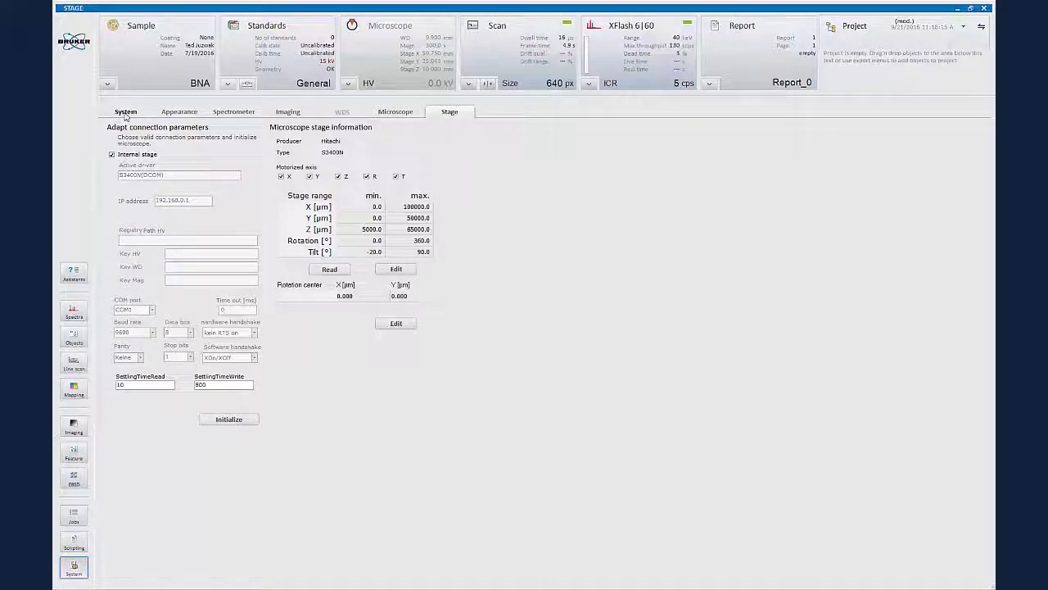
# - Return to the Spectra workspace and review the sample properties and the standard library administration
pyautogui.click(73, 311)
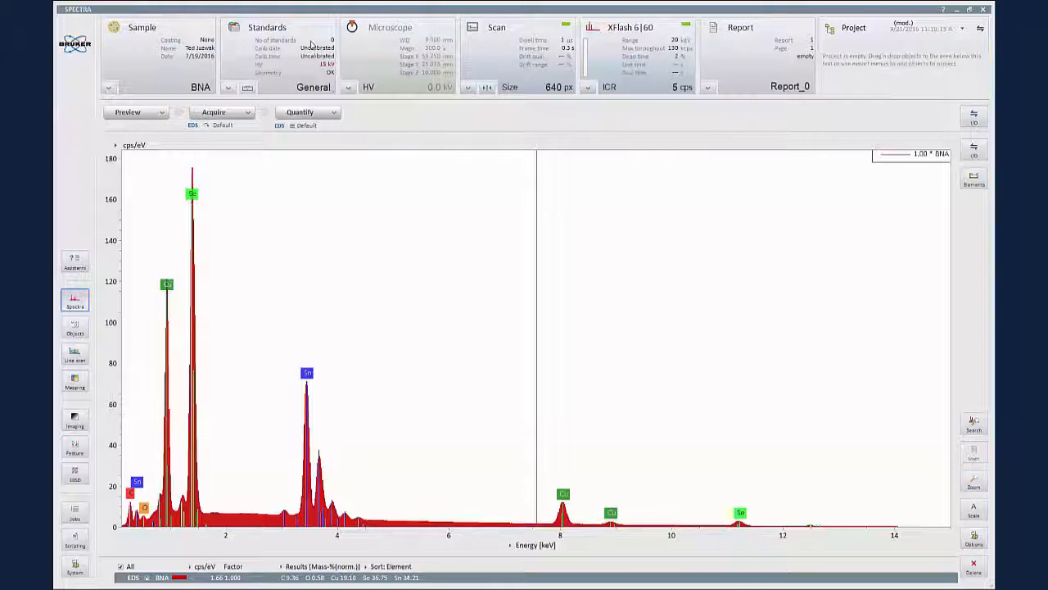
pyautogui.click(107, 89)
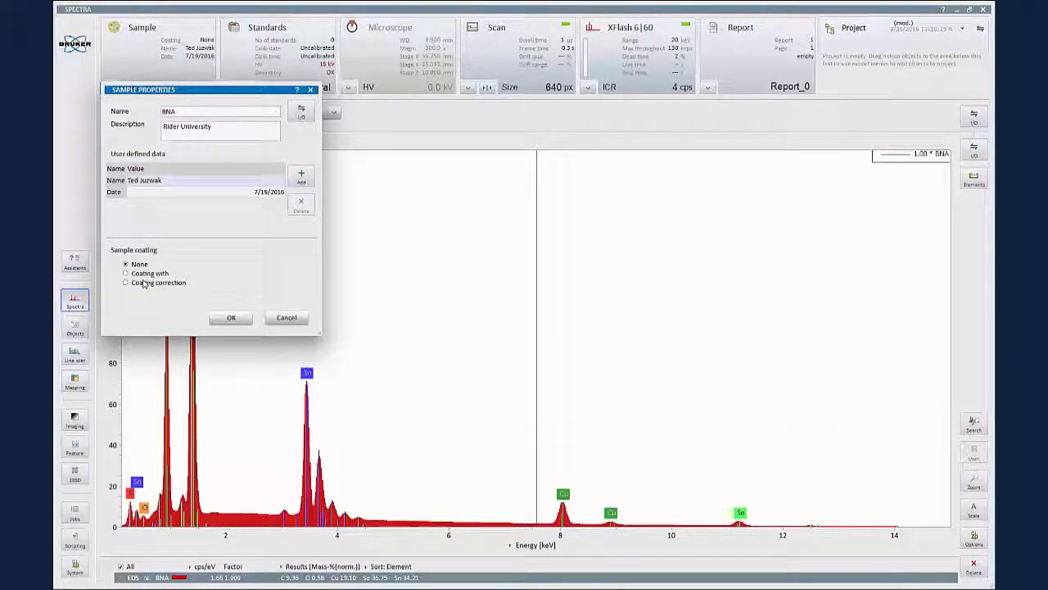
pyautogui.click(229, 317)
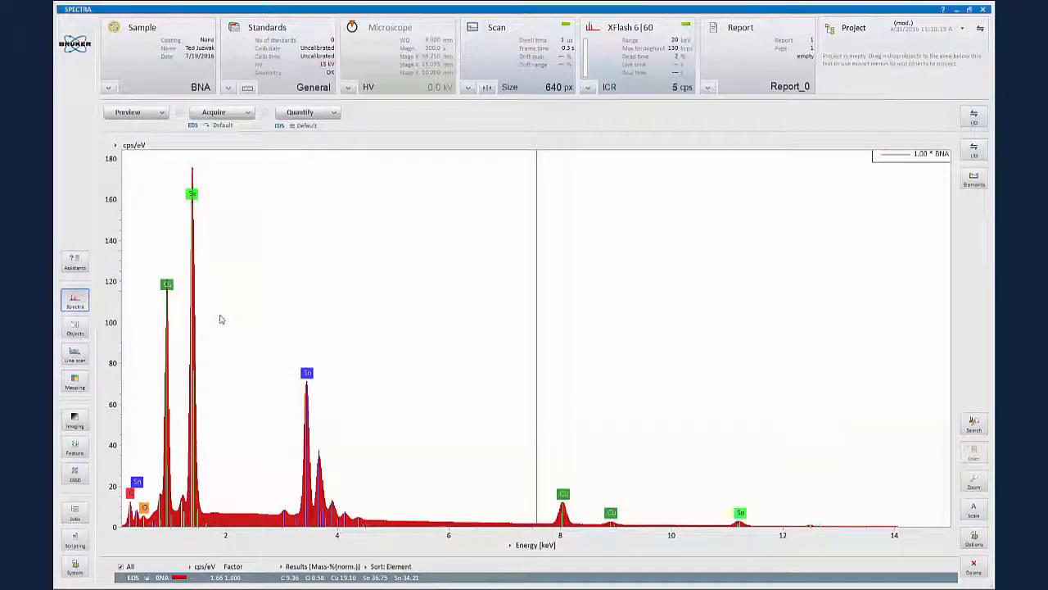
pyautogui.click(229, 88)
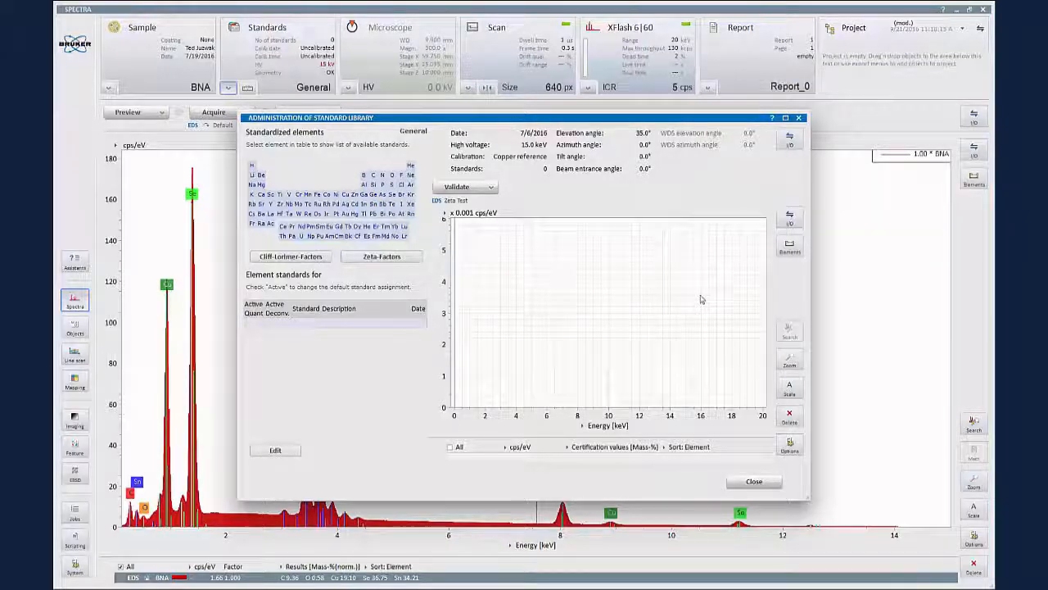
pyautogui.click(798, 118)
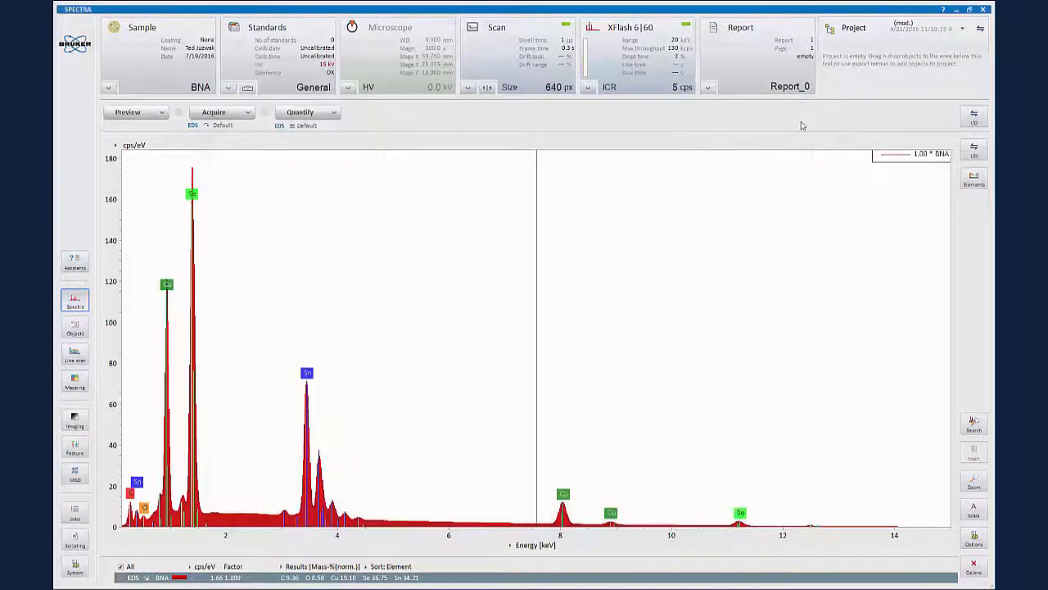
# - Review the microscope configuration and the scan configuration, including its image drift correction settings, leaving all values as they are
pyautogui.click(348, 88)
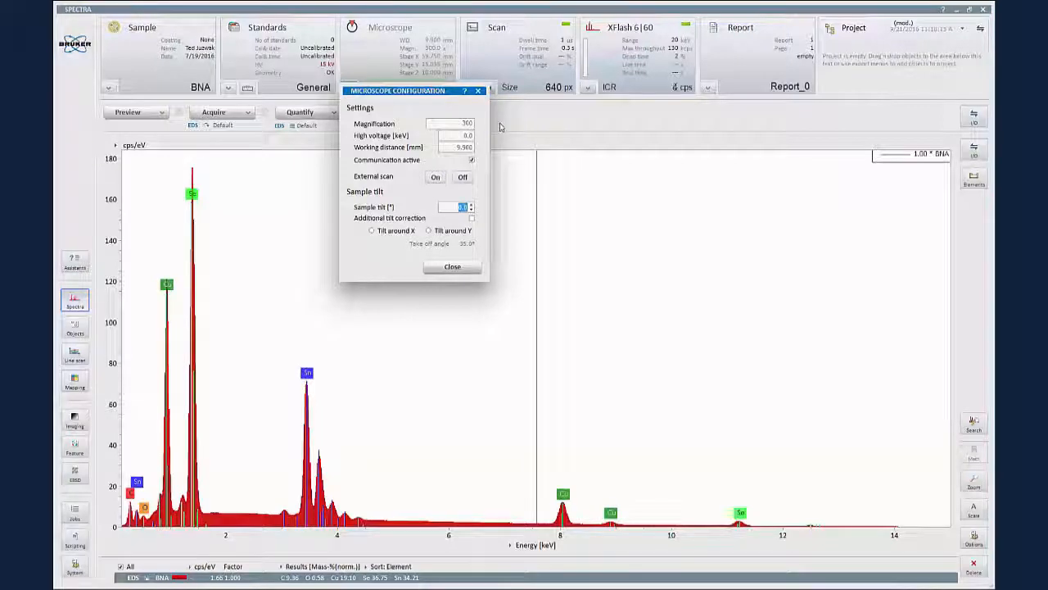
pyautogui.click(452, 267)
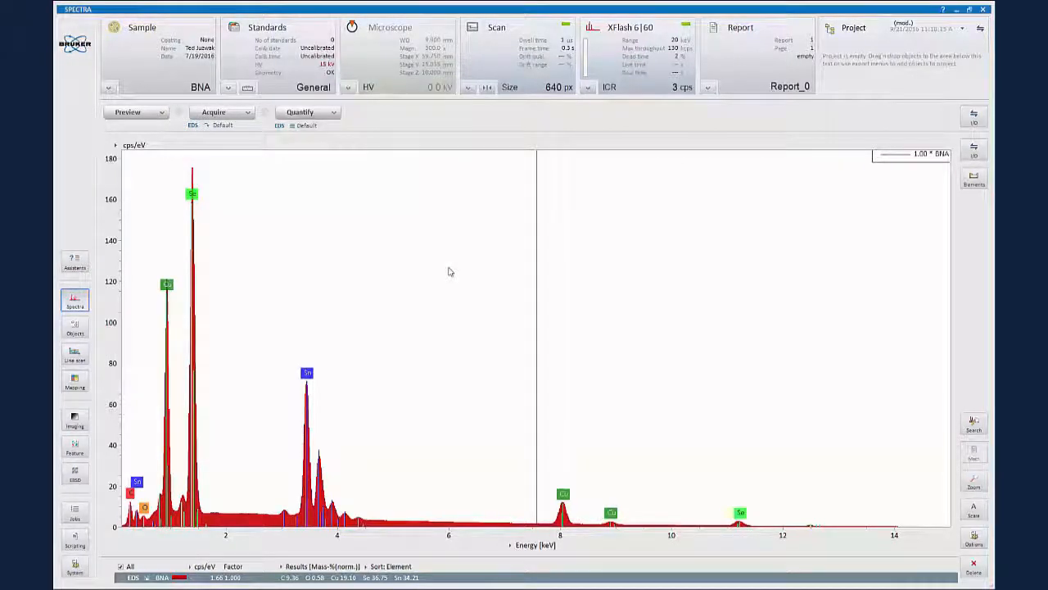
pyautogui.click(467, 86)
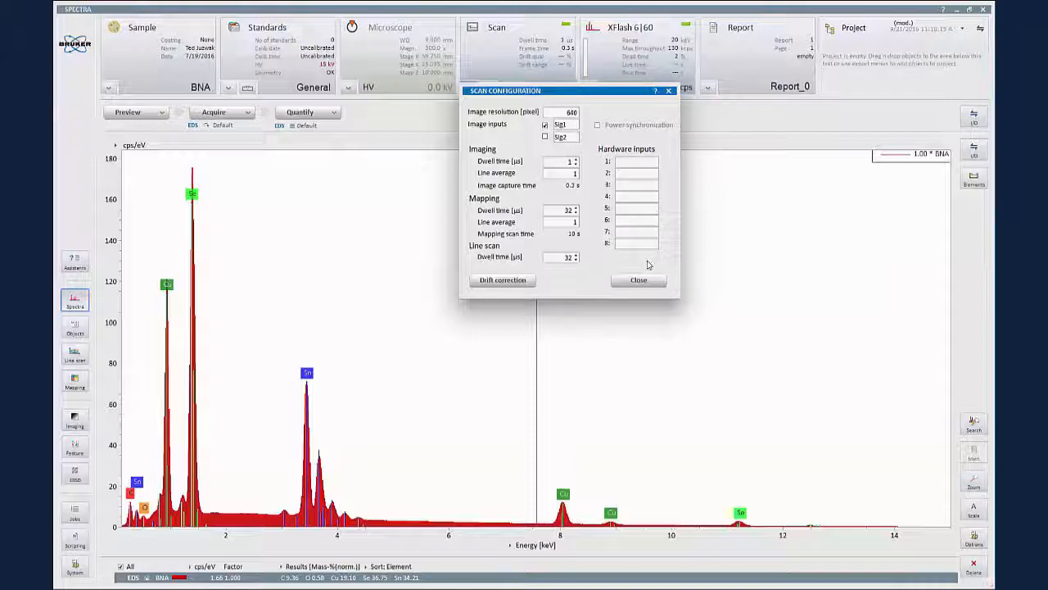
pyautogui.click(503, 281)
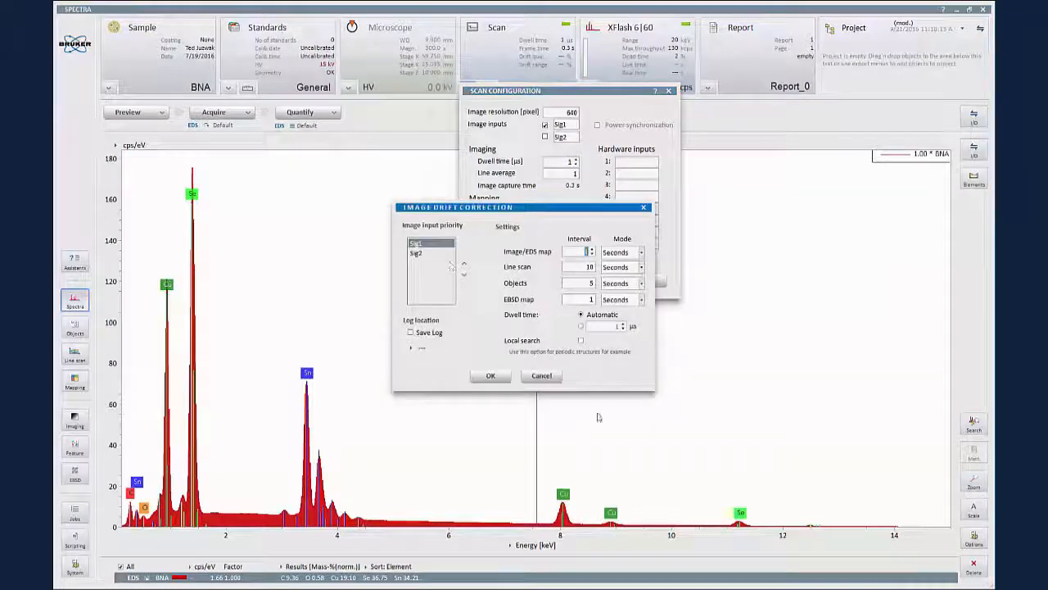
pyautogui.click(644, 207)
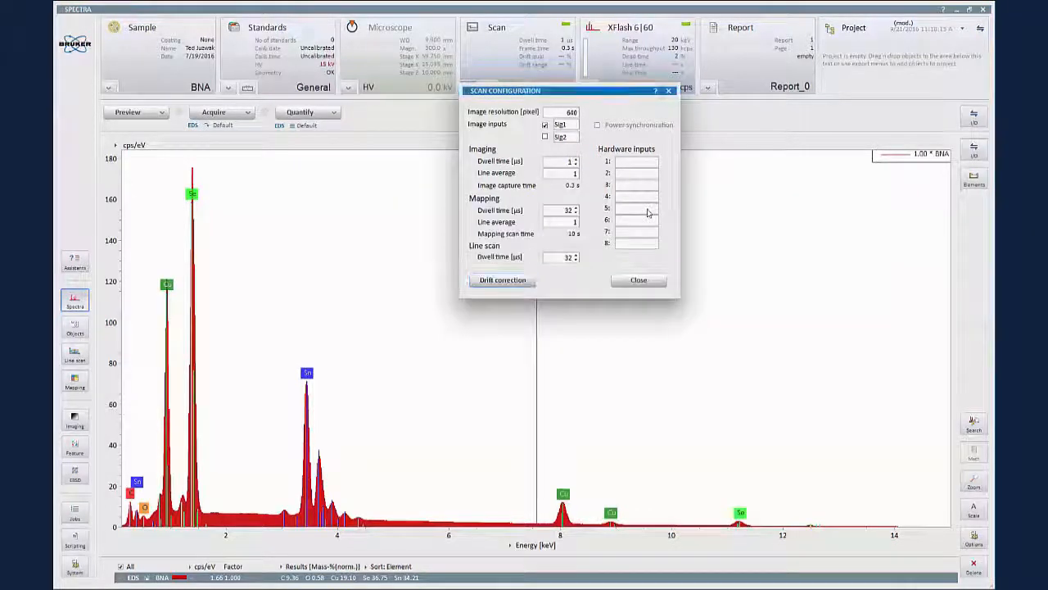
pyautogui.click(655, 281)
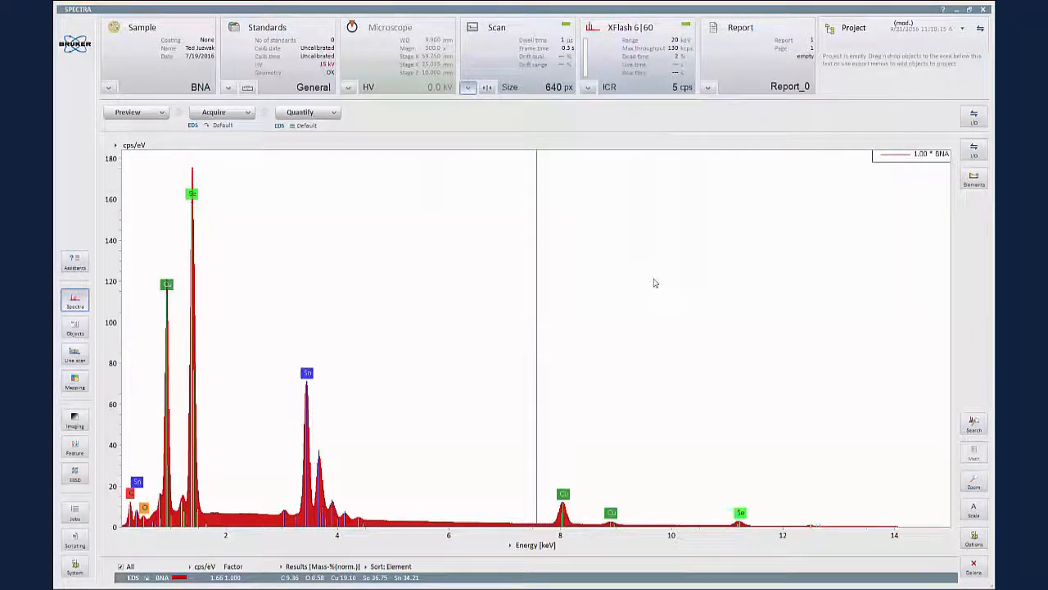
# - Review the EDS detector configuration, and the Report_0 editor with its file, template, import and Word export options
pyautogui.click(587, 87)
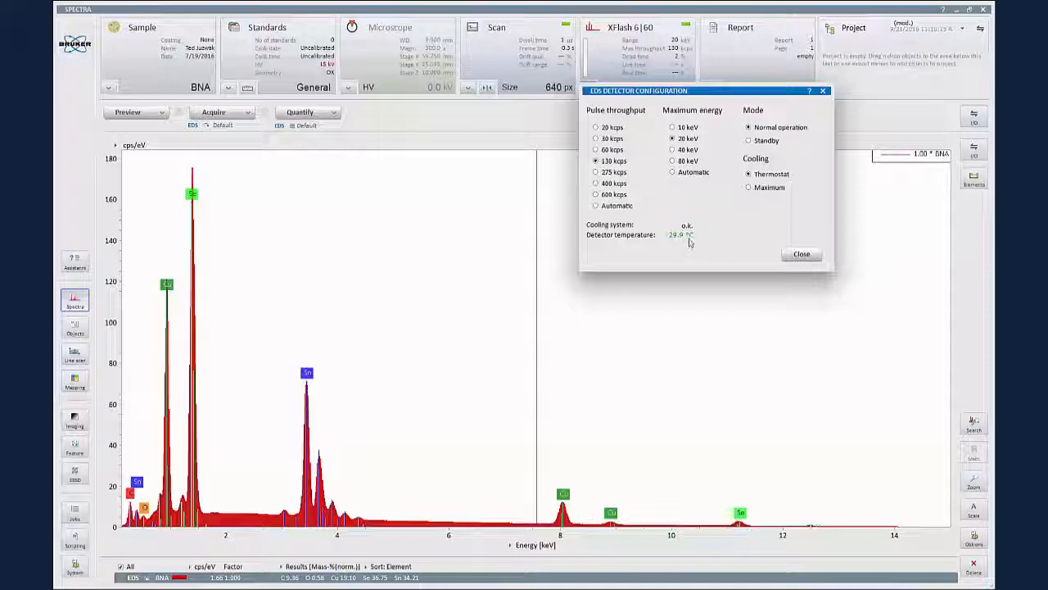
pyautogui.click(802, 254)
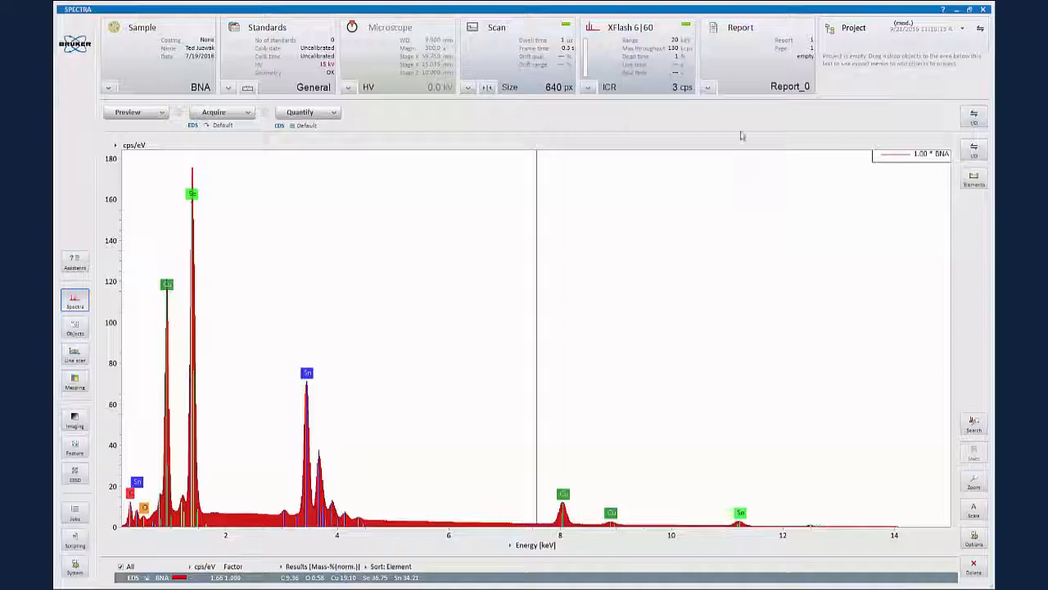
pyautogui.click(706, 88)
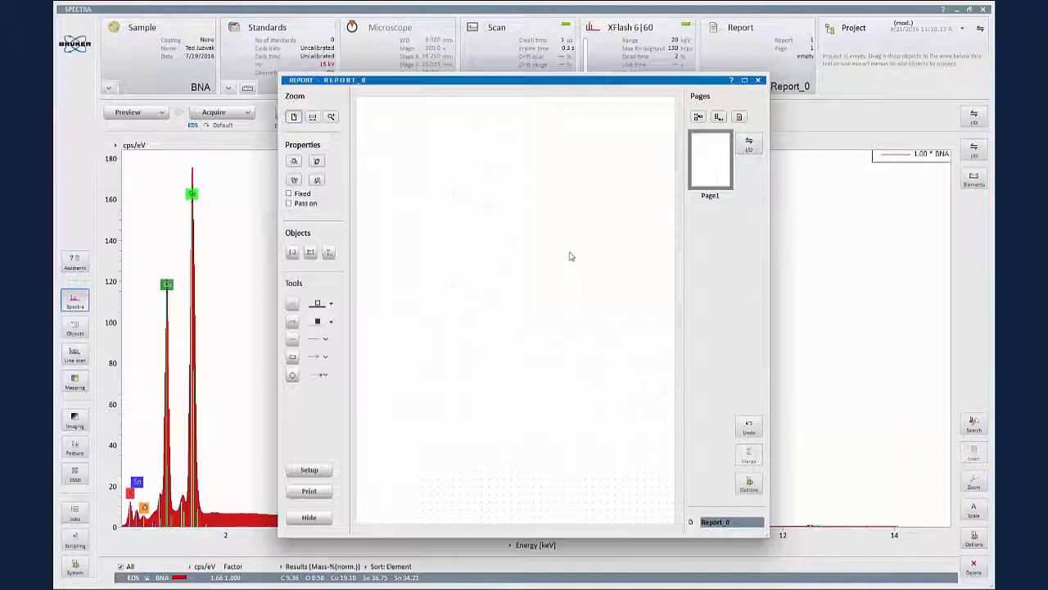
pyautogui.click(758, 146)
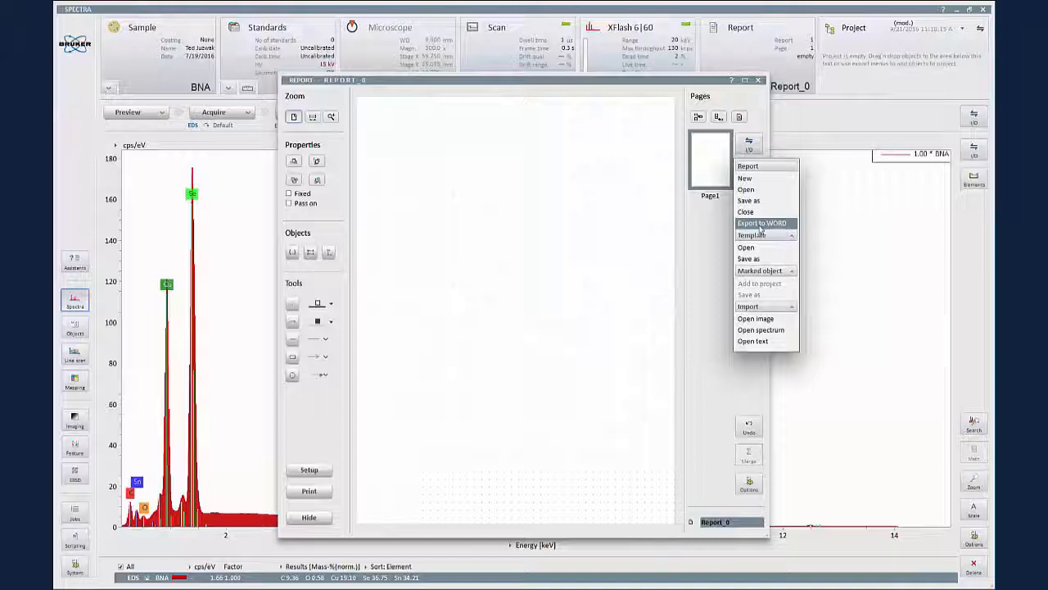
pyautogui.click(693, 267)
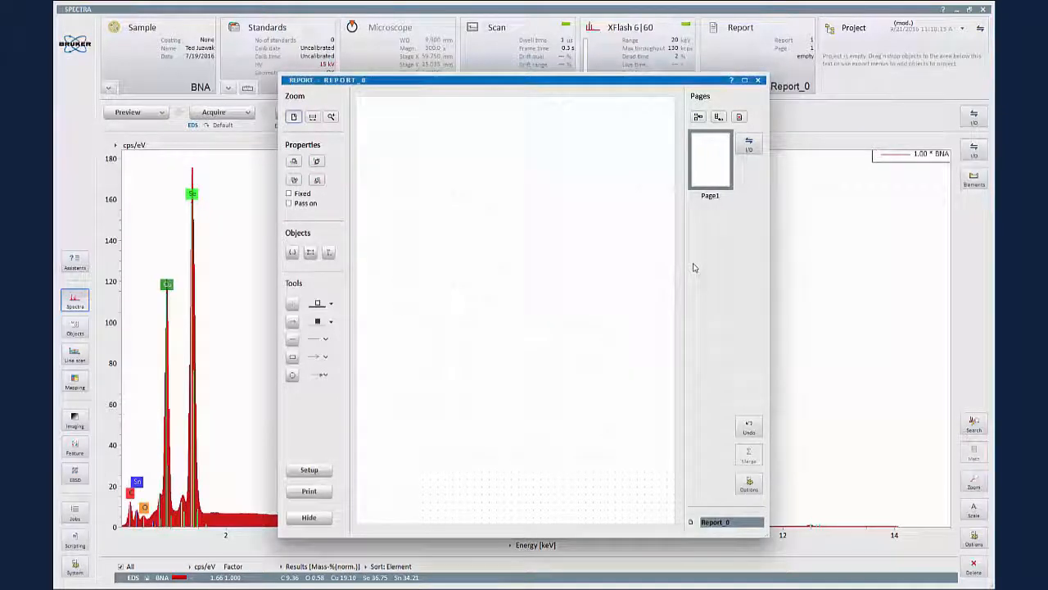
pyautogui.click(758, 80)
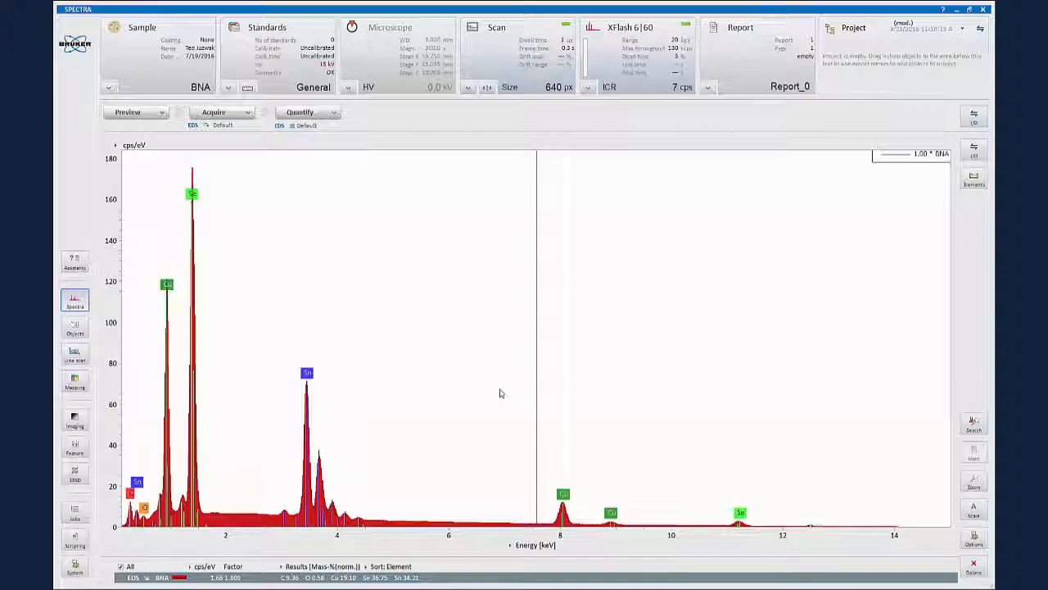
# - Look again at the report editor and the EDS detector configuration, closing both without changes
pyautogui.click(709, 88)
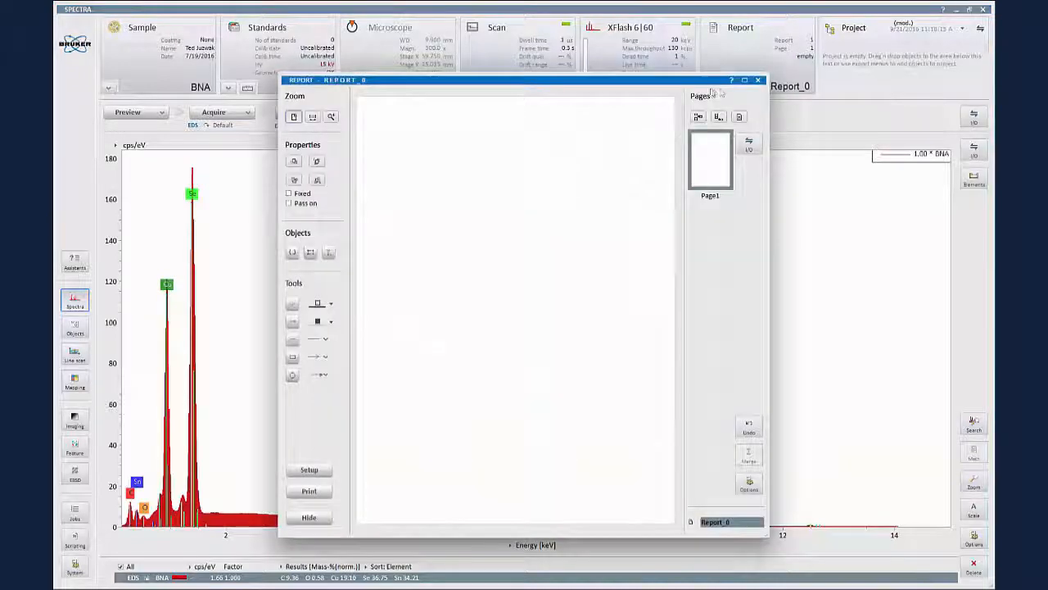
pyautogui.click(758, 80)
pyautogui.click(590, 92)
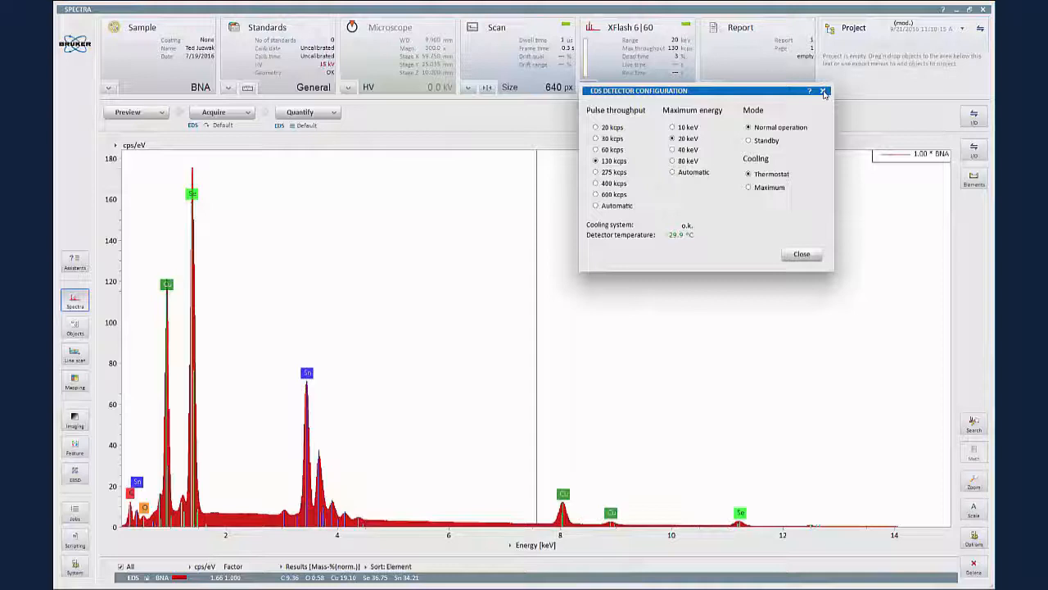
pyautogui.click(822, 90)
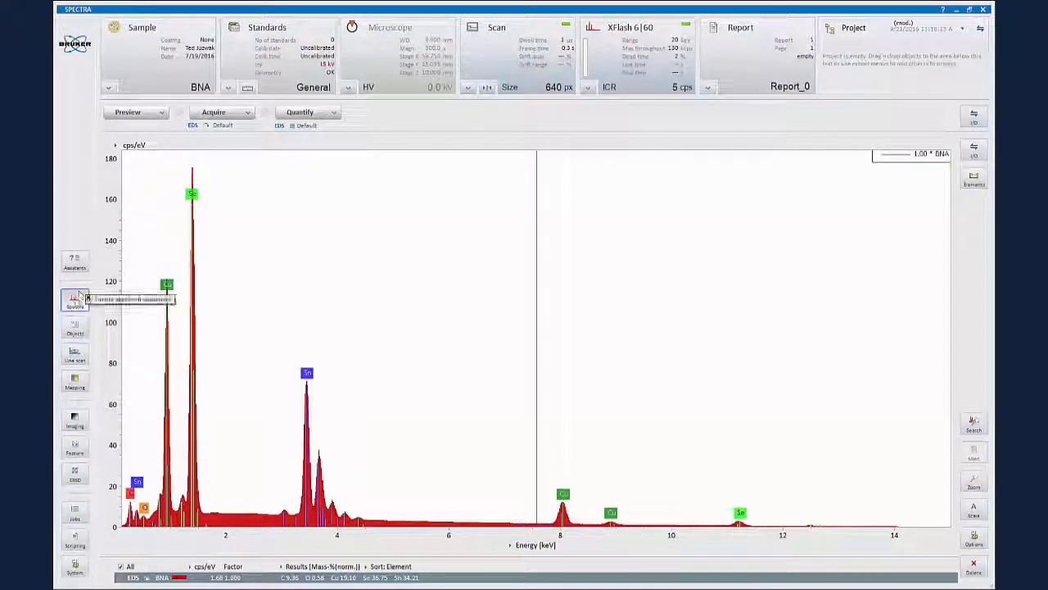
# - Look through the Objects and Line scan workspaces to compare their workflow commands, and return to the Spectra workspace
pyautogui.click(69, 328)
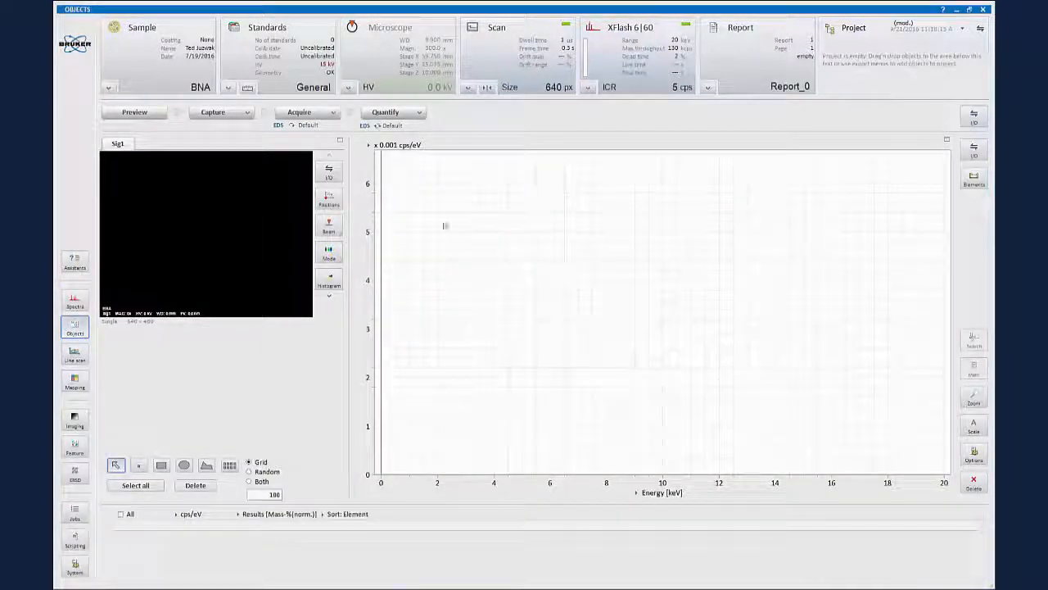
pyautogui.click(82, 357)
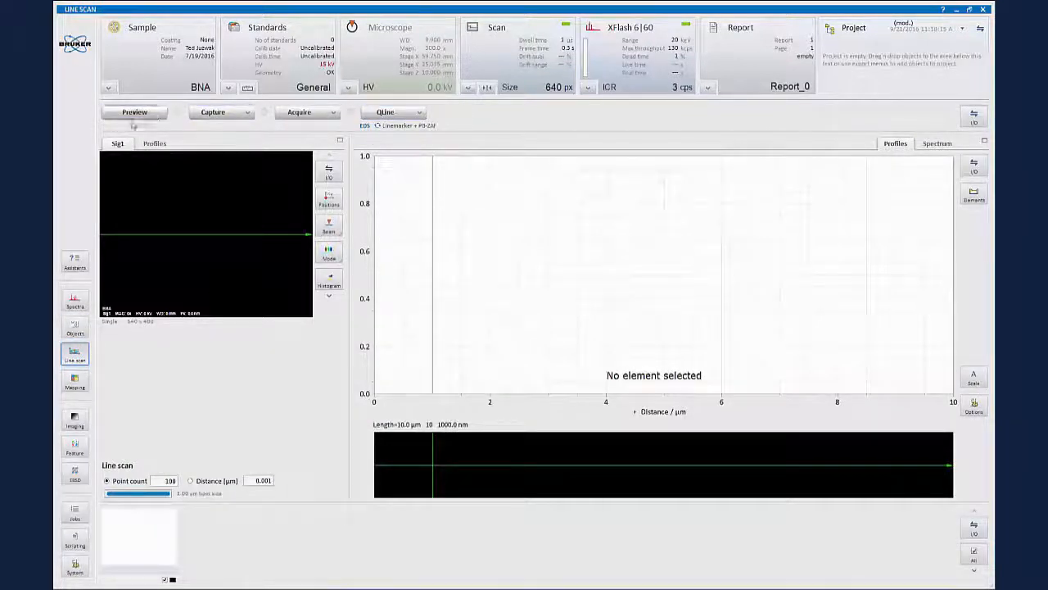
pyautogui.click(76, 299)
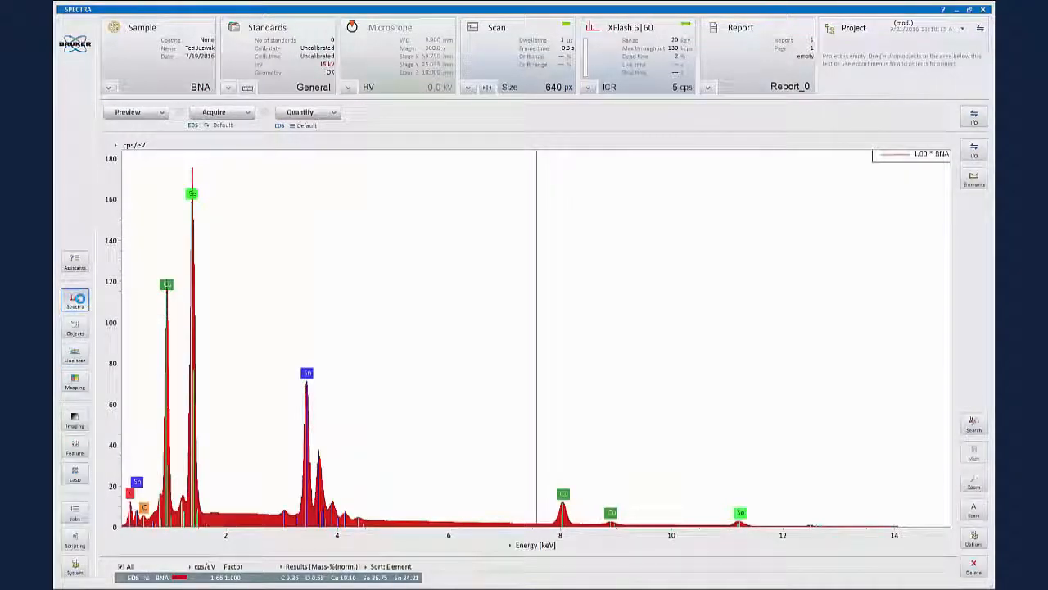
# - Review the Objects workspace's capture command and spectrum acquisition parameters without changing any values, and return to the Spectra workspace
pyautogui.click(75, 328)
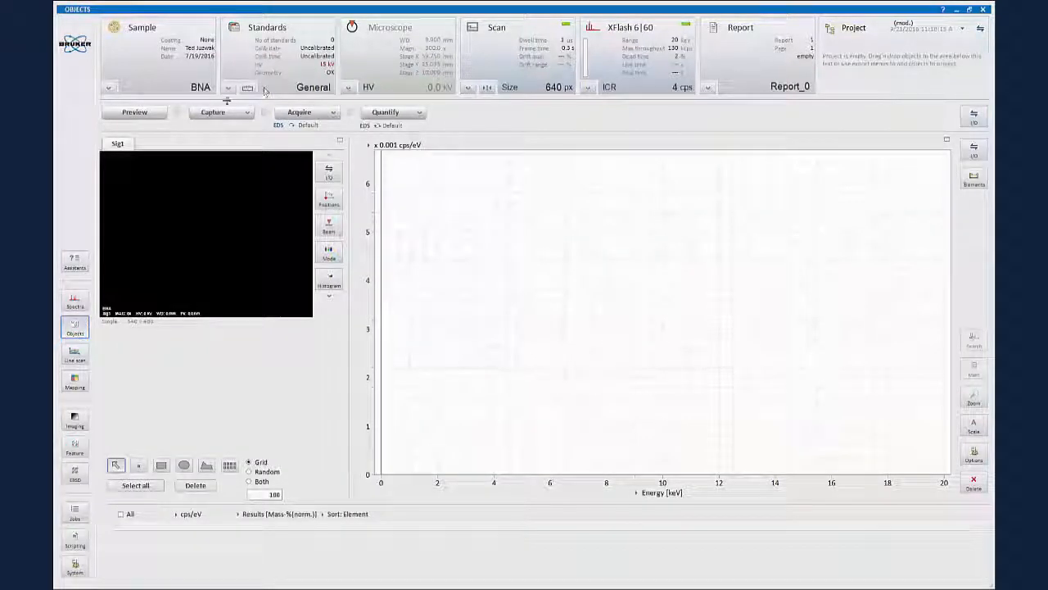
pyautogui.click(214, 113)
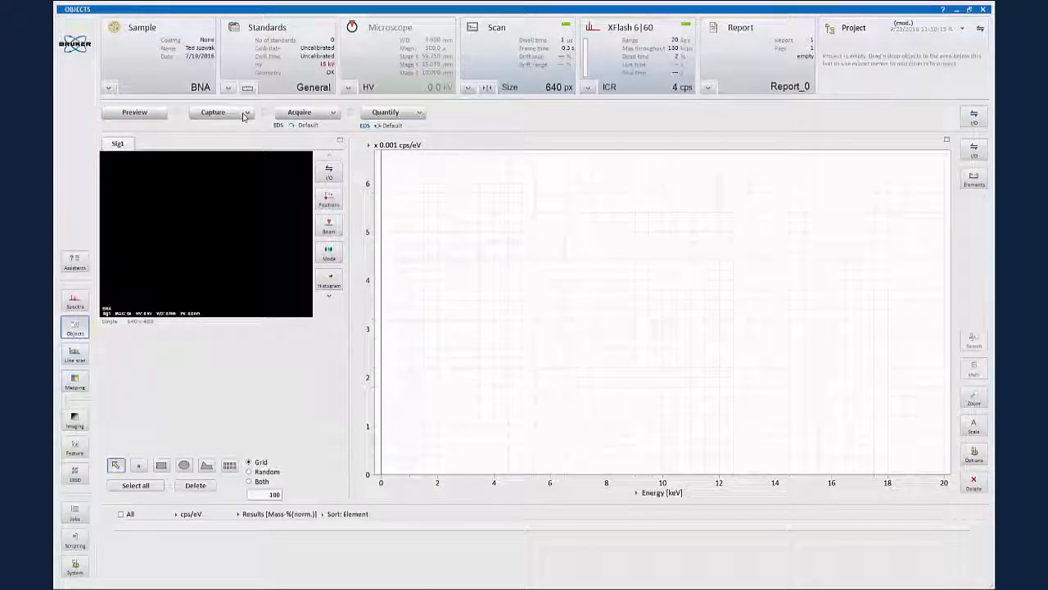
pyautogui.click(332, 114)
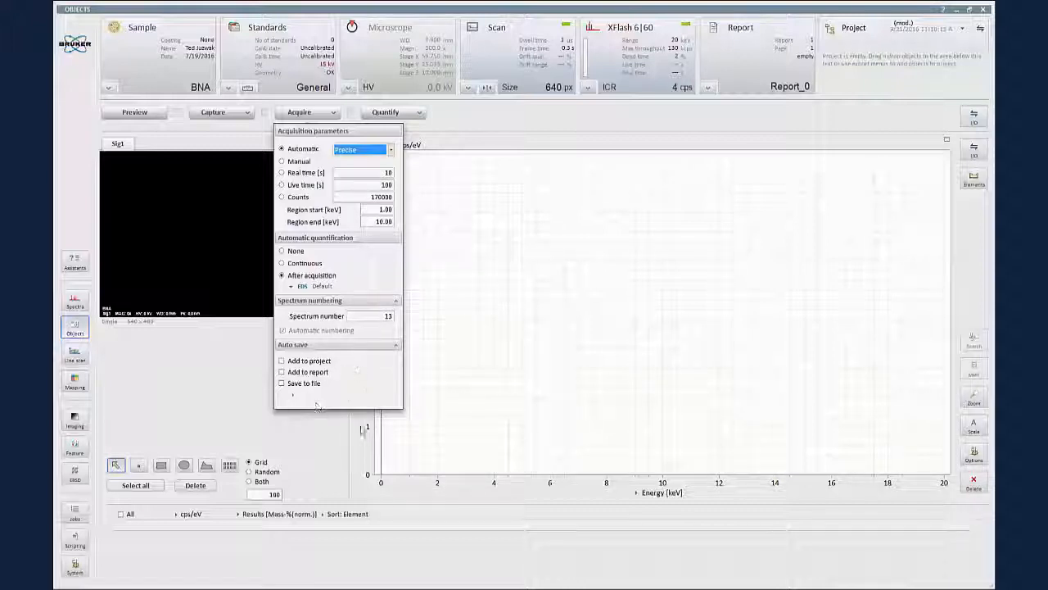
pyautogui.click(233, 375)
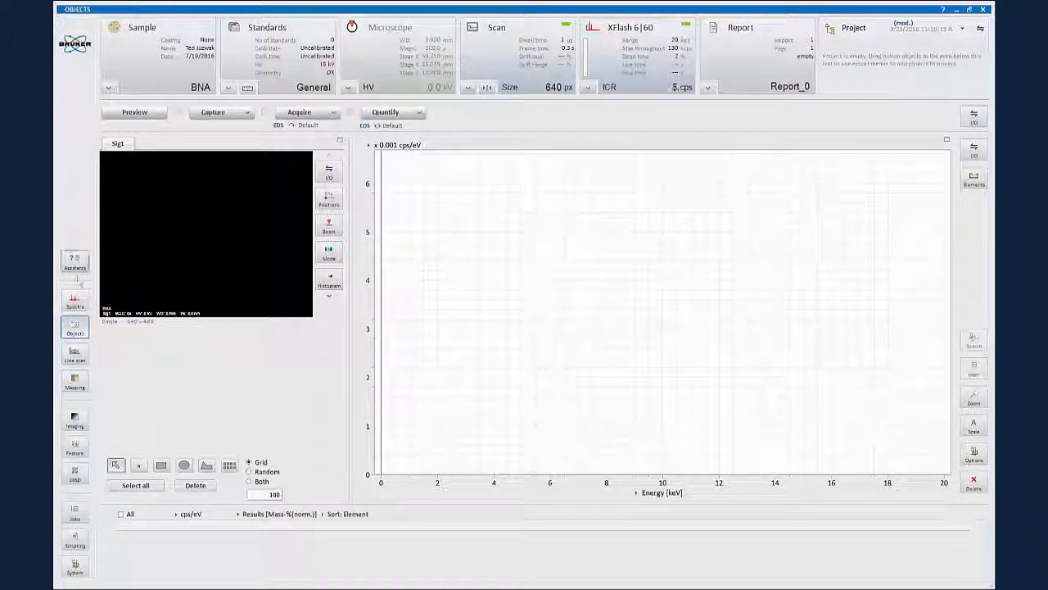
pyautogui.click(75, 301)
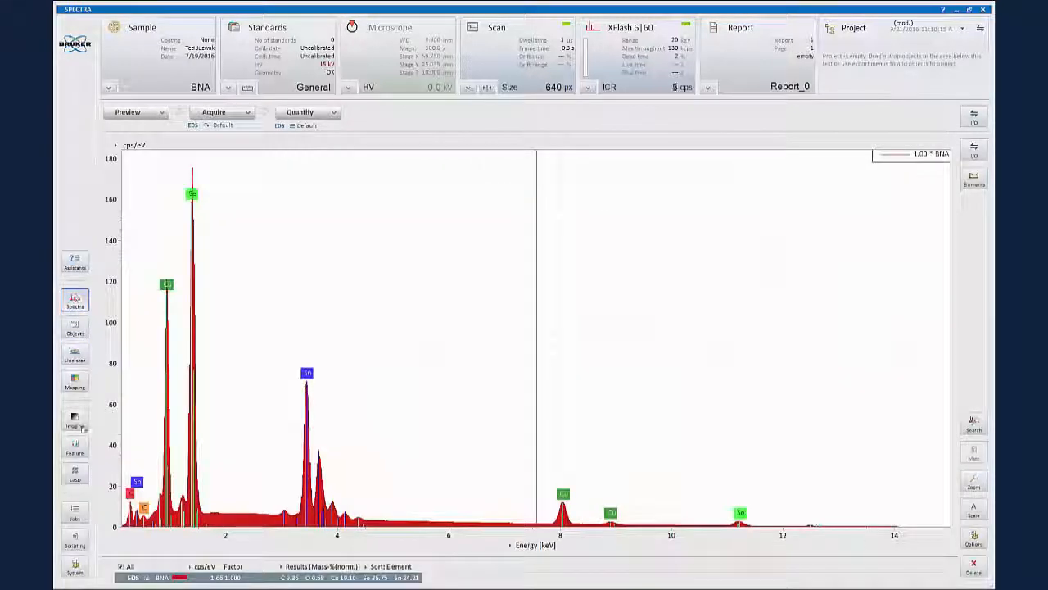